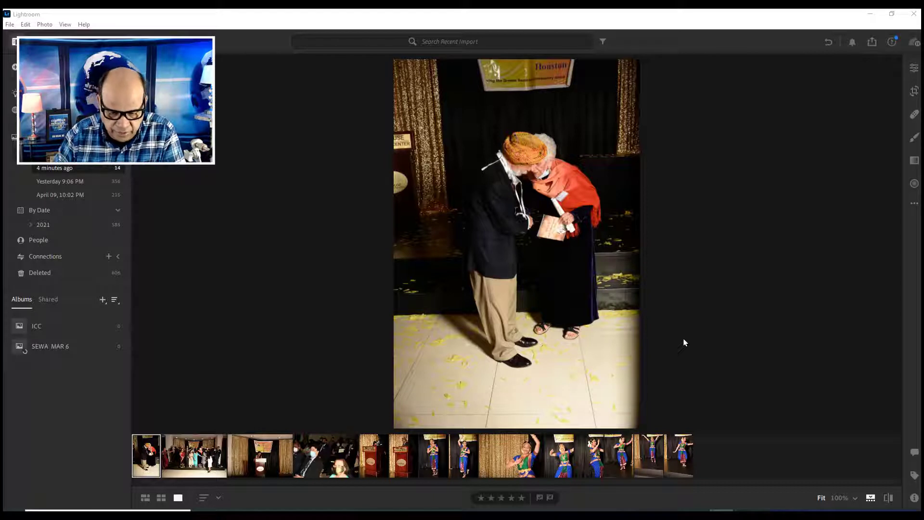
Show the dancer photo, then the podium speaker photo, from the filmstrip
left_click(435, 457)
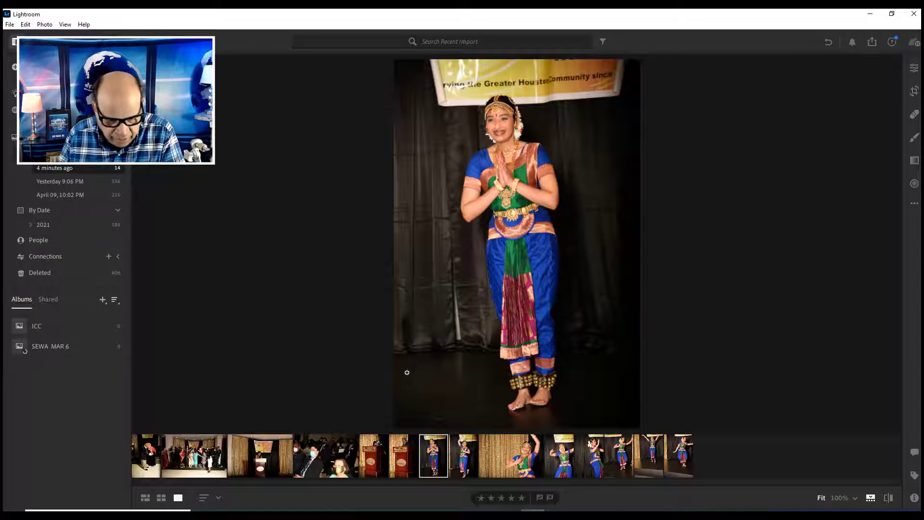
left_click(272, 477)
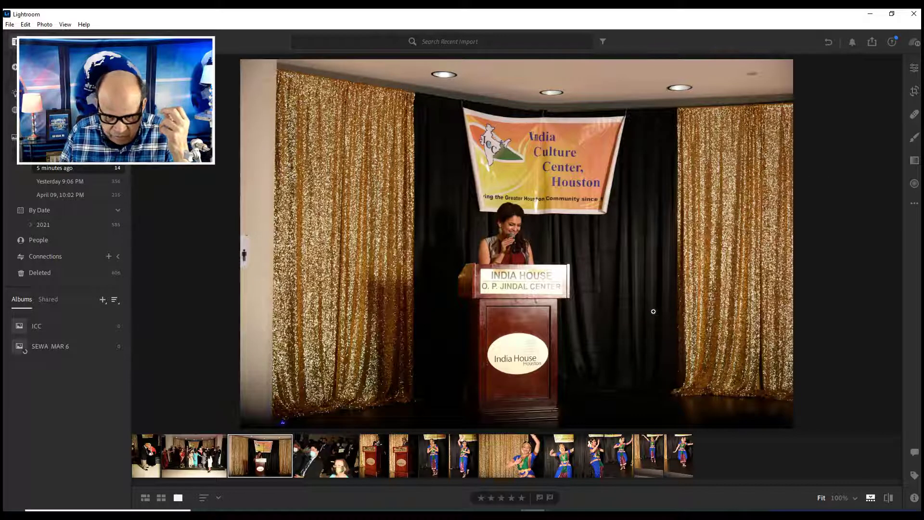
Return to the dancer photo and set its White Balance to Custom in the edit panel
left_click(423, 469)
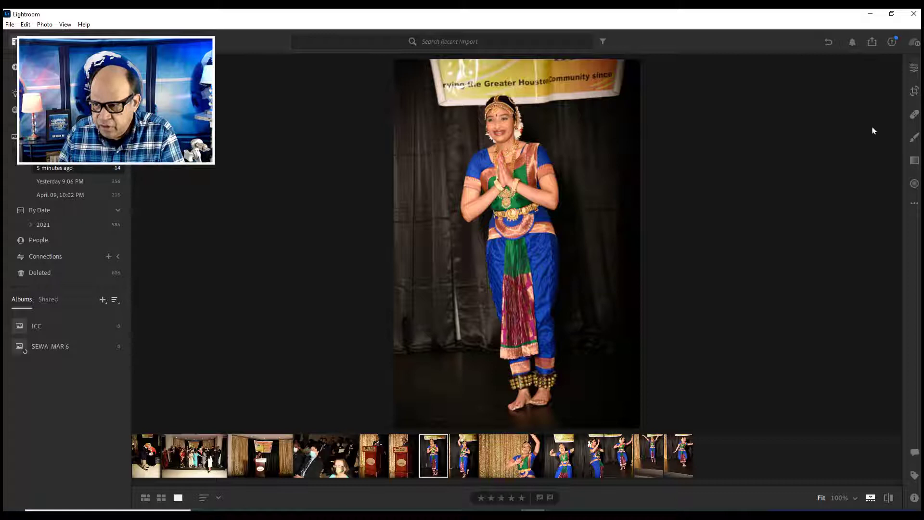
left_click(915, 69)
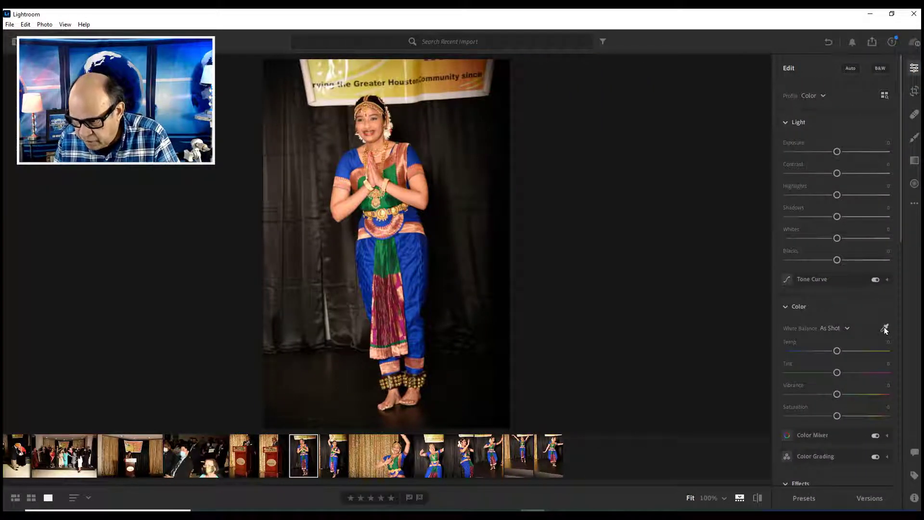
mouse_move(884, 327)
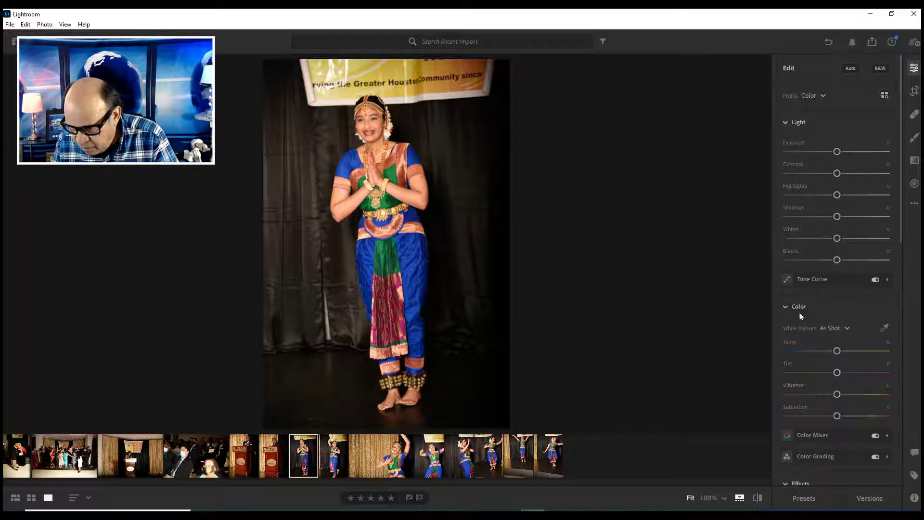
left_click(836, 328)
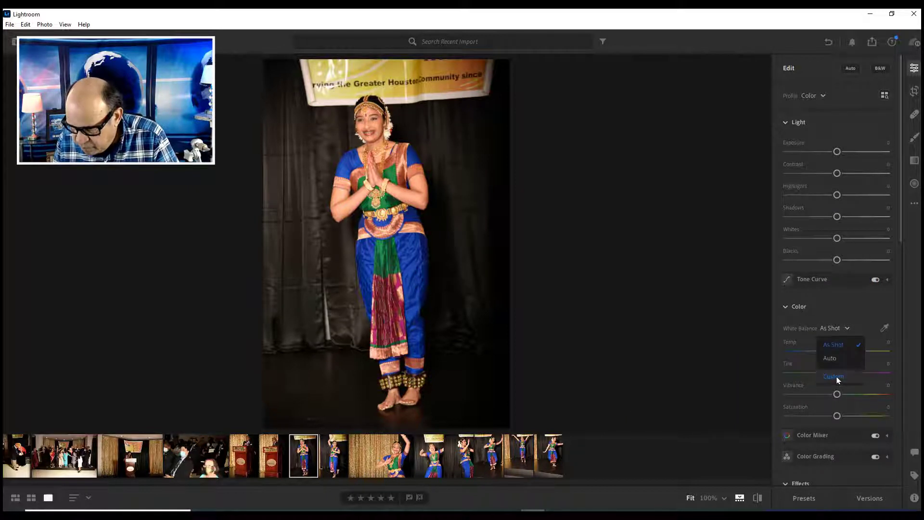
left_click(835, 377)
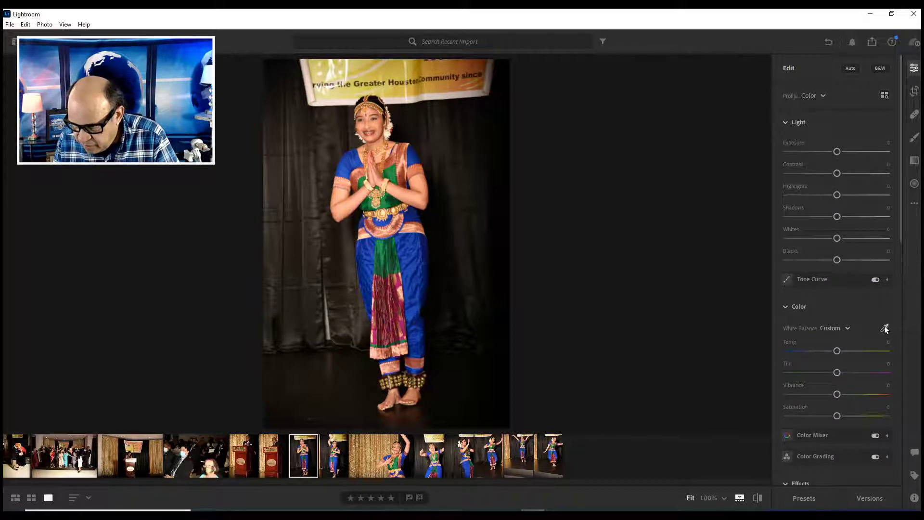
Sample white balance from the hair flowers and fine-tune Temp to about -21
left_click(884, 327)
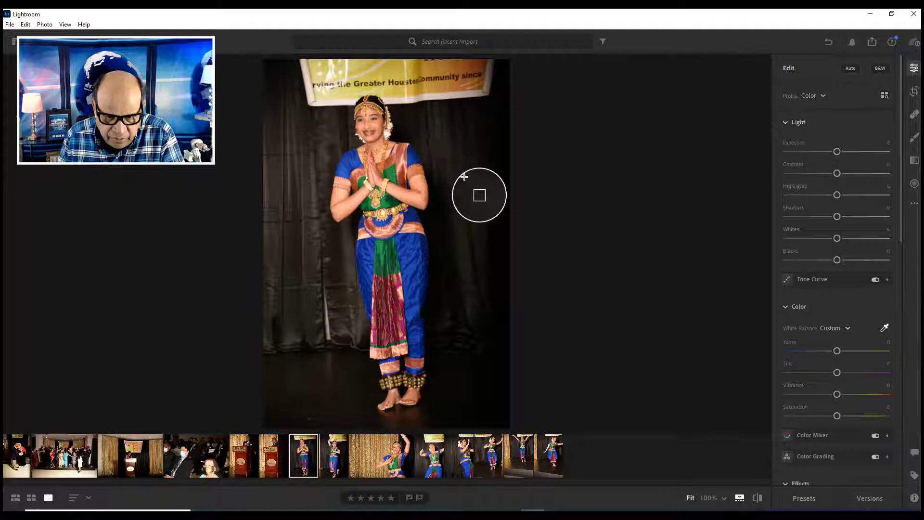
left_click(387, 134)
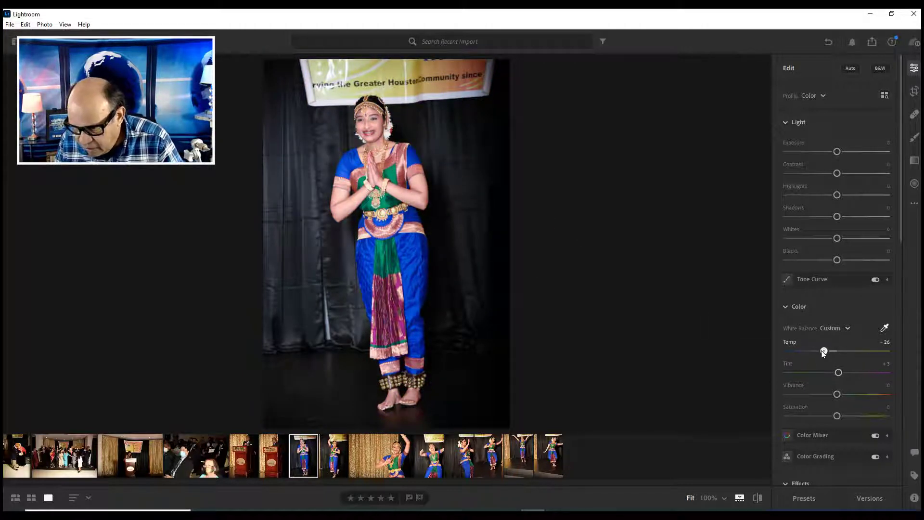
left_click_drag(823, 353, 835, 357)
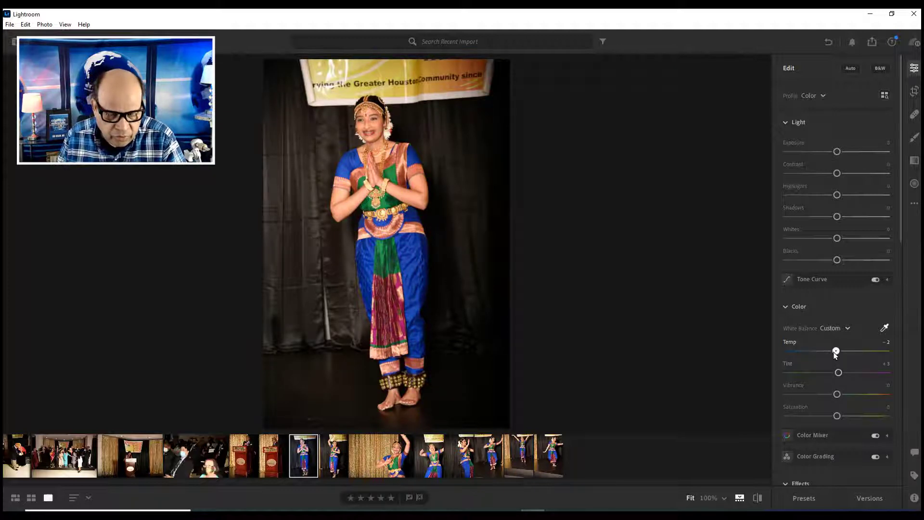
mouse_move(835, 354)
left_mouse_down()
mouse_move(835, 372)
mouse_move(821, 355)
left_mouse_up()
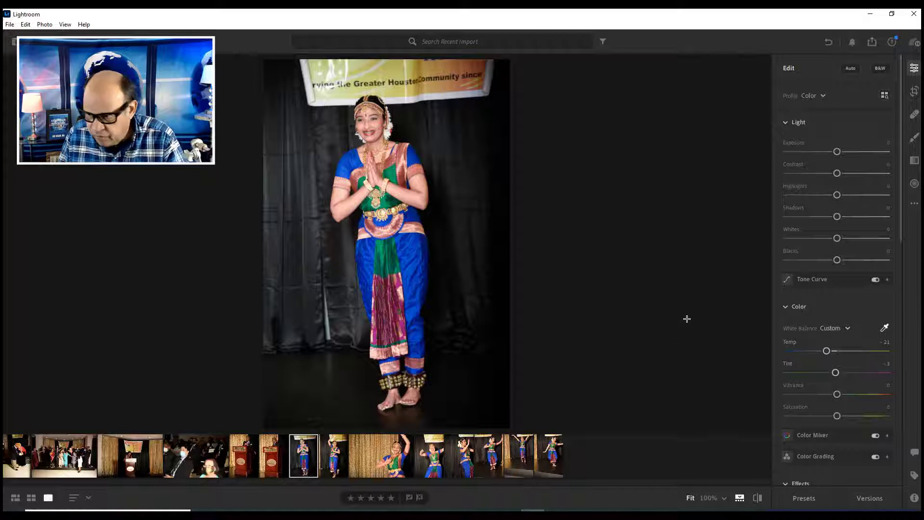
Copy the dancer photo's edit settings, including its Temp -21 custom white balance, with Ctrl+C
left_click(915, 205)
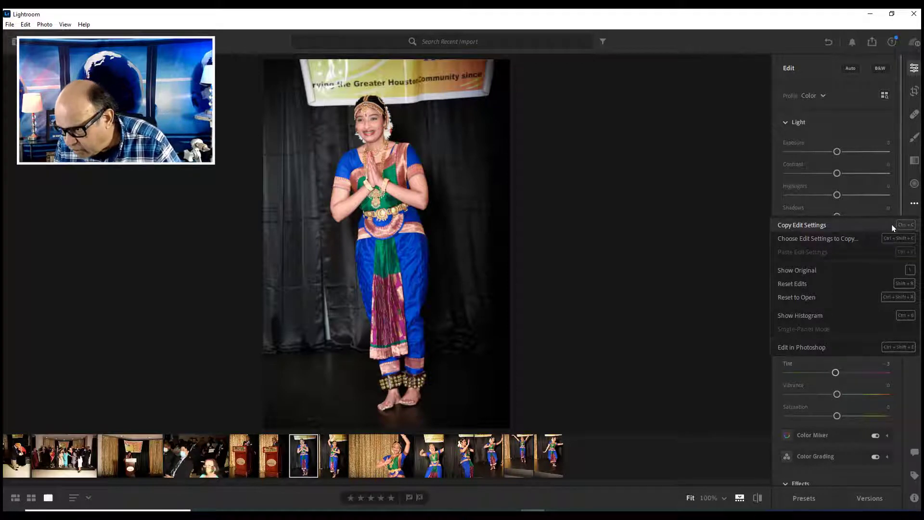
left_click(794, 225)
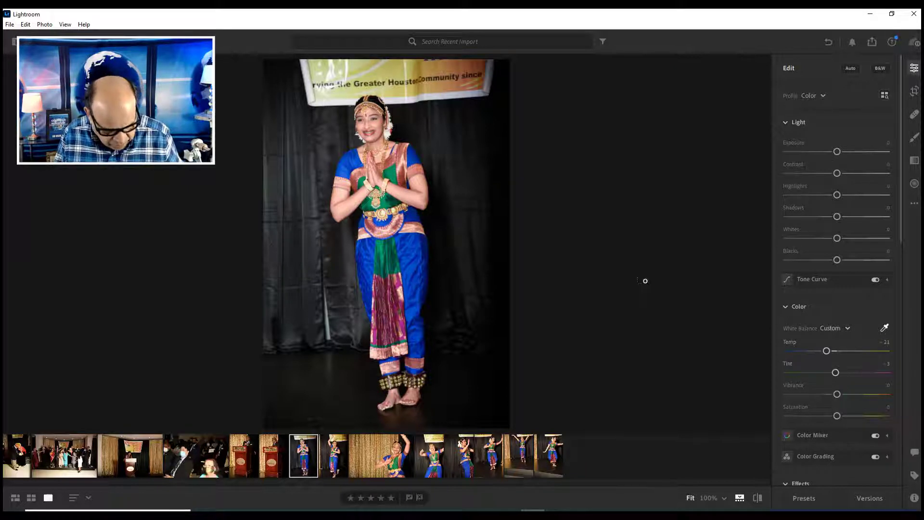
key("ctrl+c")
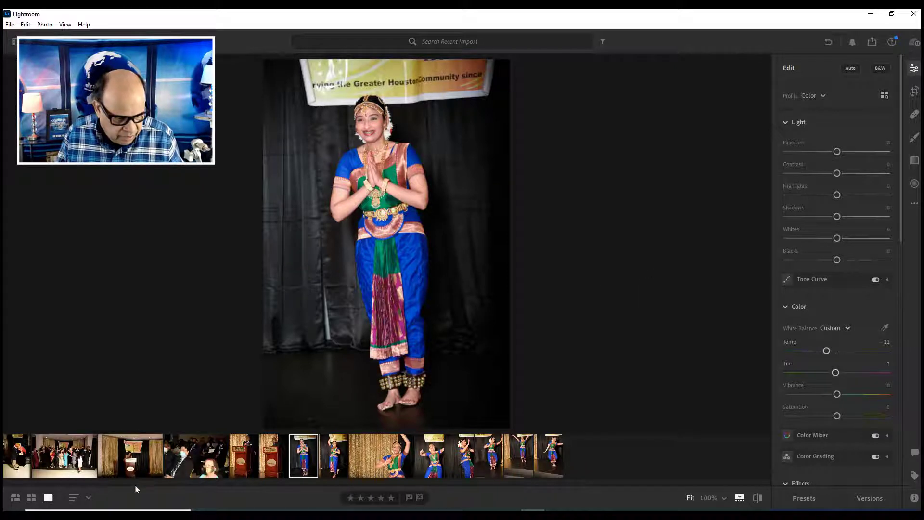
In grid view, select all 14 event photos, then open a dancer close-up large
left_click(31, 497)
left_click(58, 125)
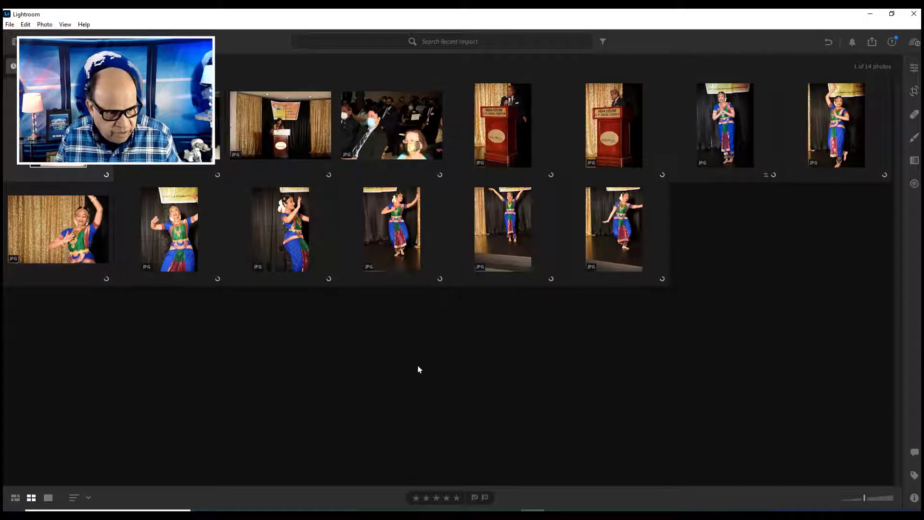
key("ctrl+a")
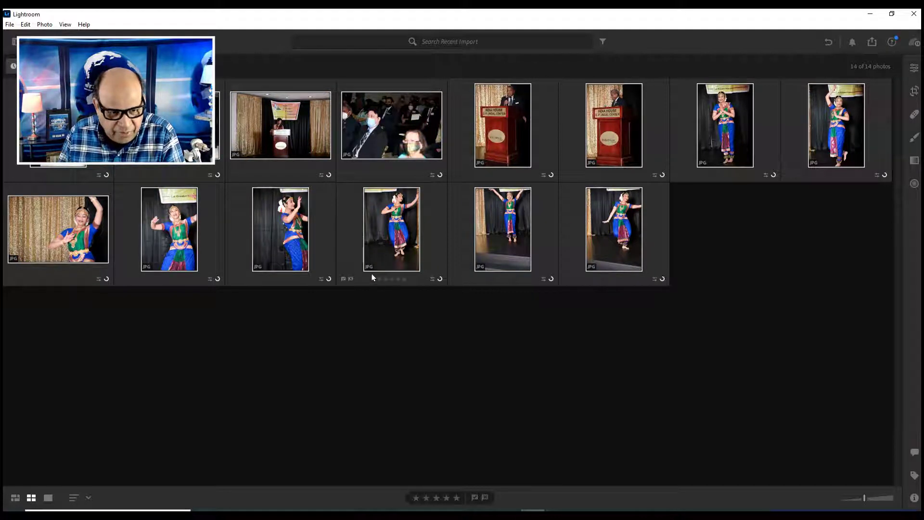
double_click(174, 249)
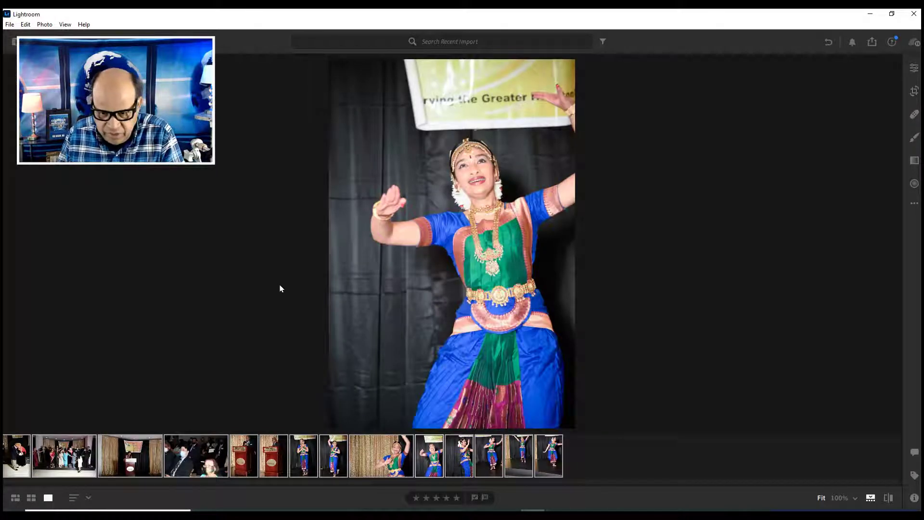
Step through the filmstrip to the dancer beside the gold curtain with adjustments hidden
key("e")
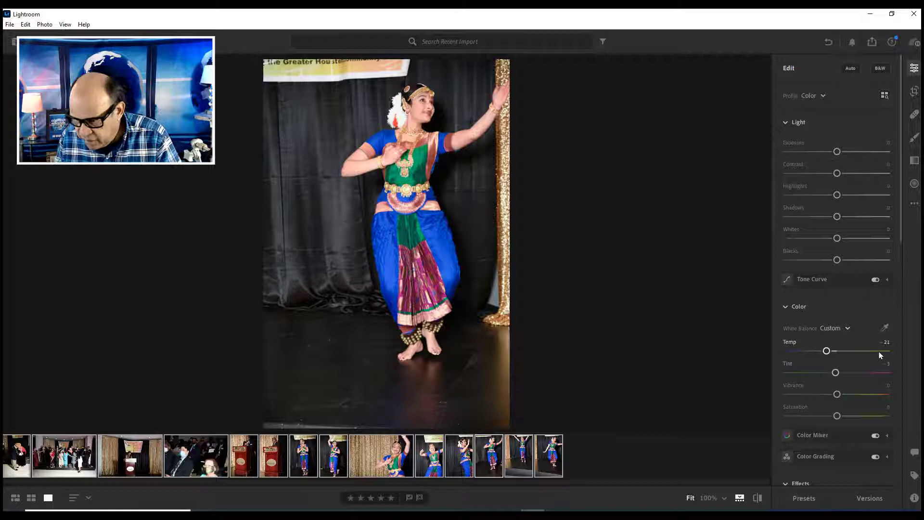
key("Right")
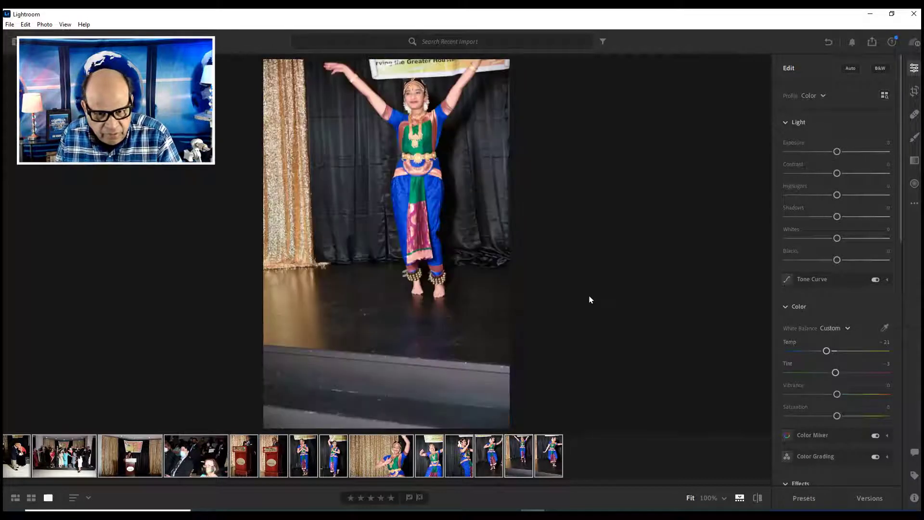
key("Left")
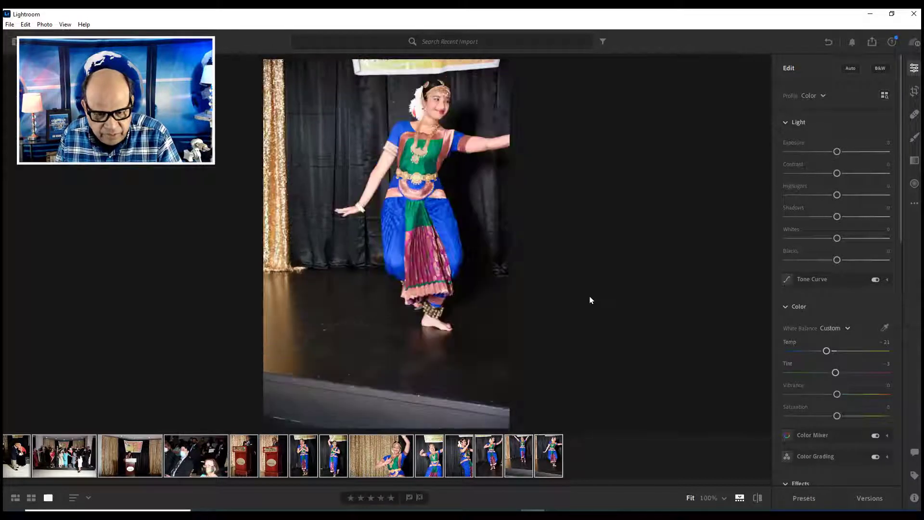
key("e")
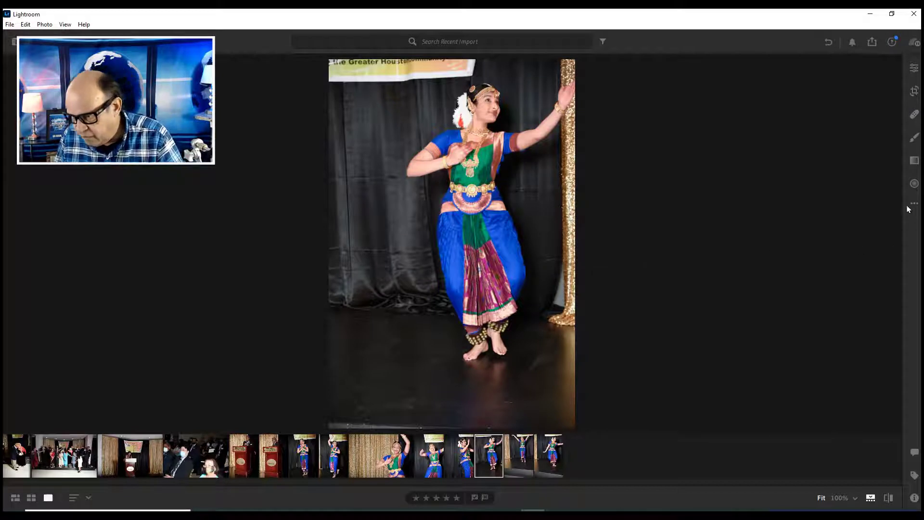
Eyedropper a neutral spot on the gold-curtain dancer photo, settling at Temp -20, Tint +3
left_click(914, 69)
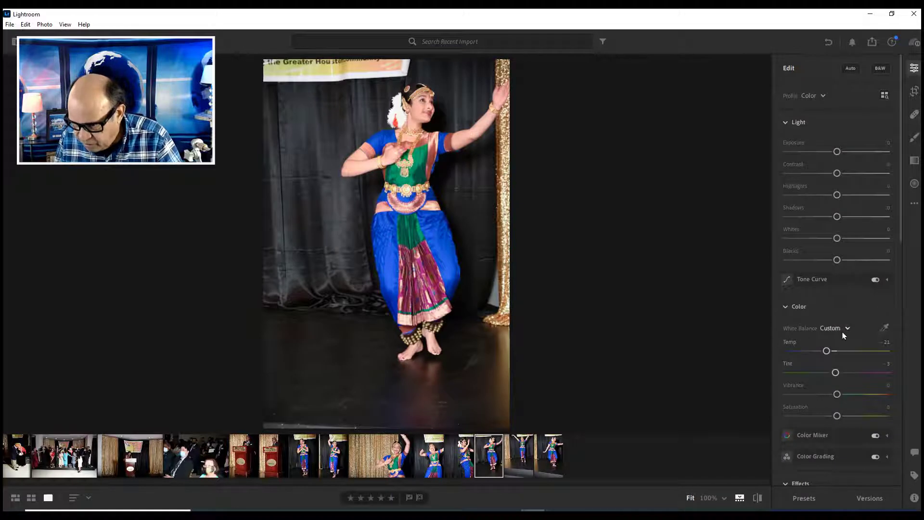
left_click(885, 328)
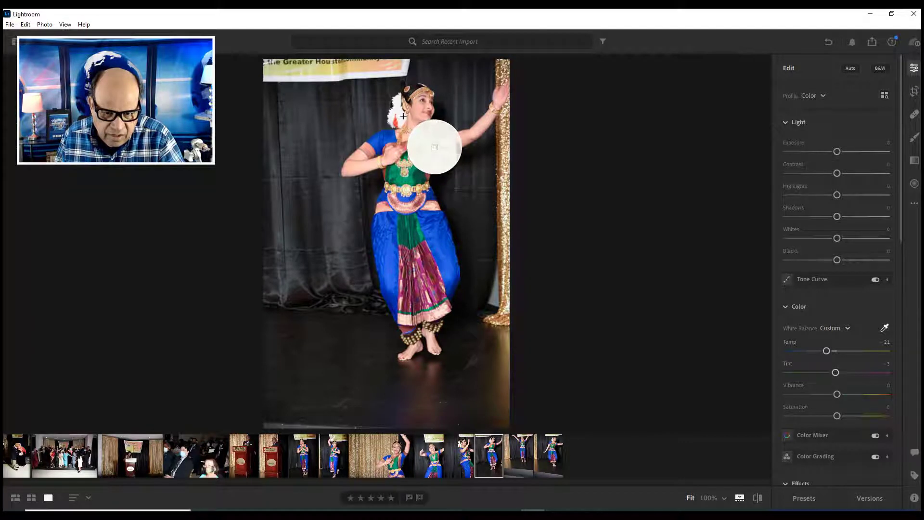
left_click(402, 118)
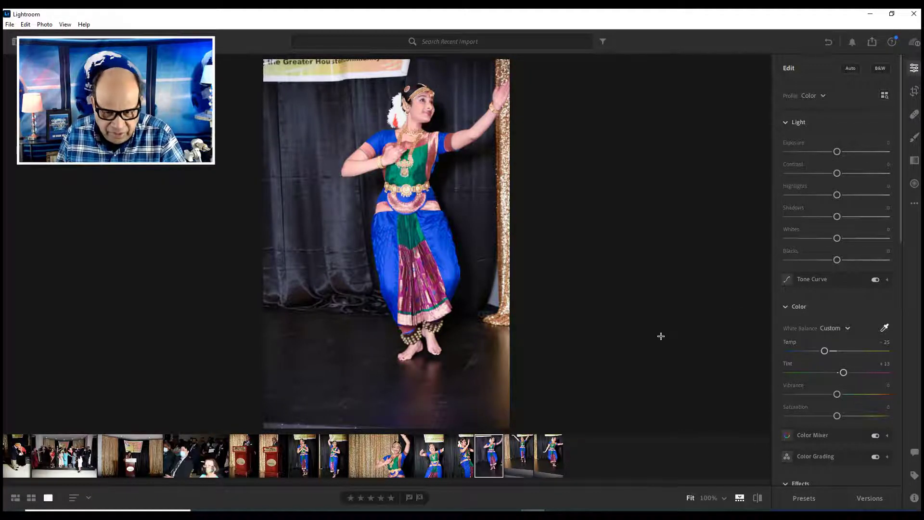
key("Right")
key("Right")
key("Right")
key("Right")
key("Right")
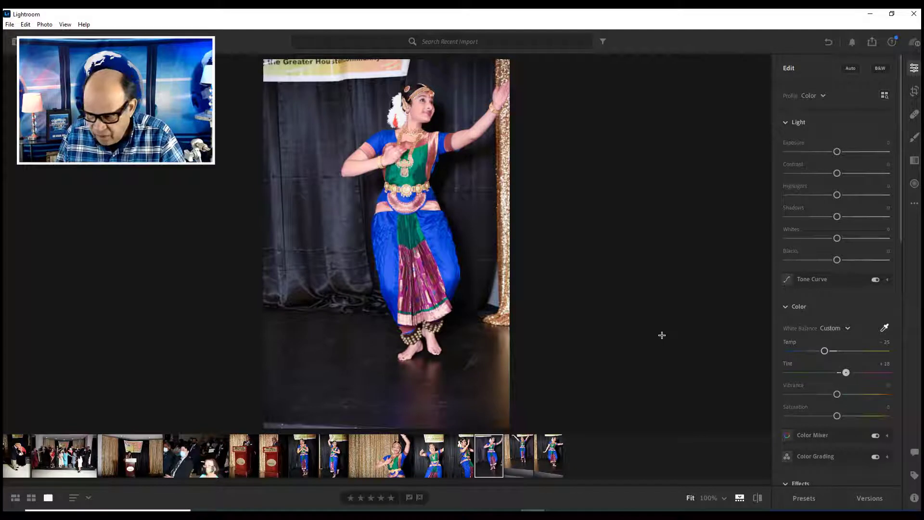
key("ctrl+z")
key("ctrl+z")
key("ctrl+z")
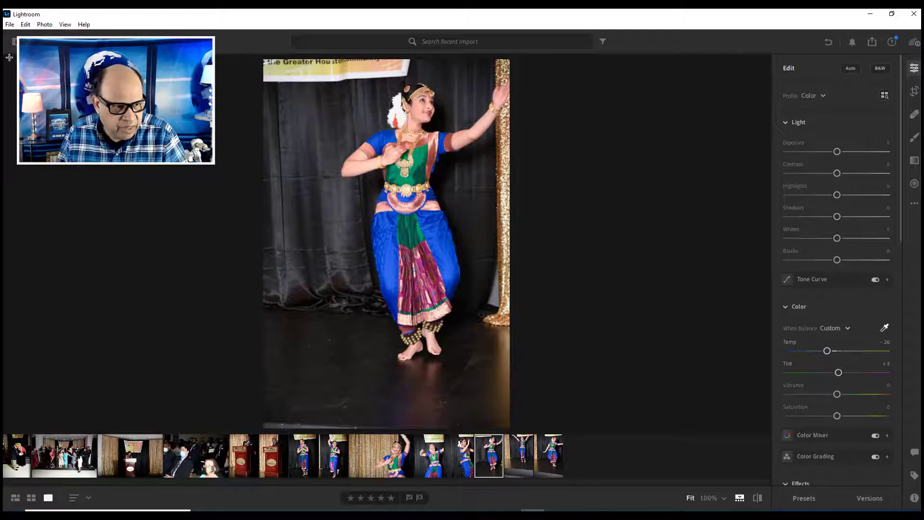
Open the Yesterday 9:06 PM import from the photo library as a grid
left_click(14, 41)
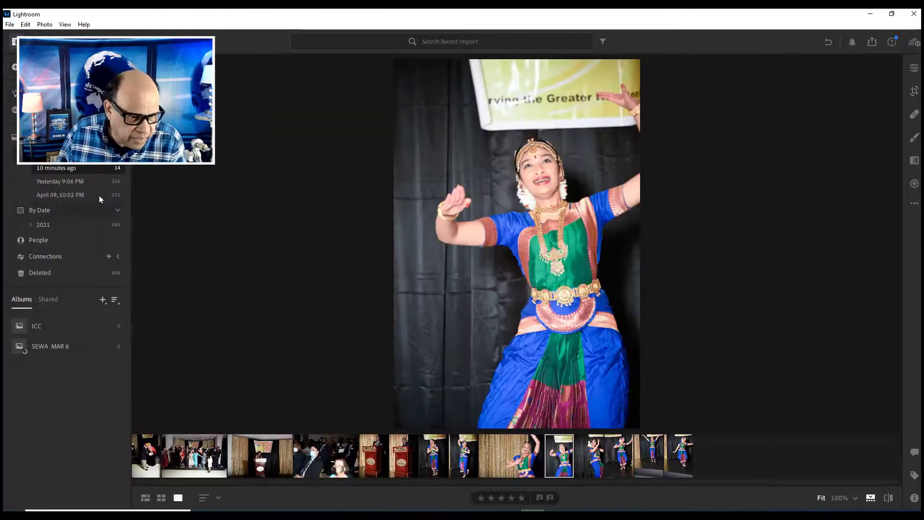
left_click(76, 183)
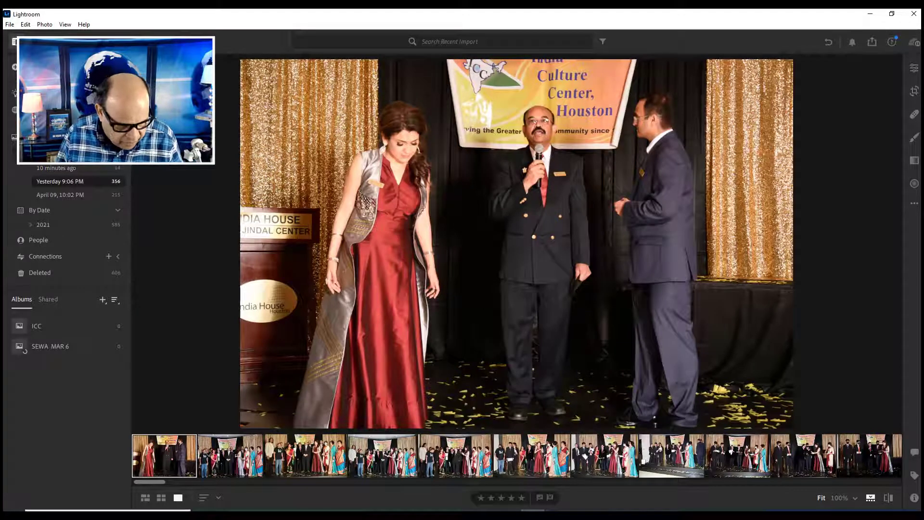
left_click(162, 498)
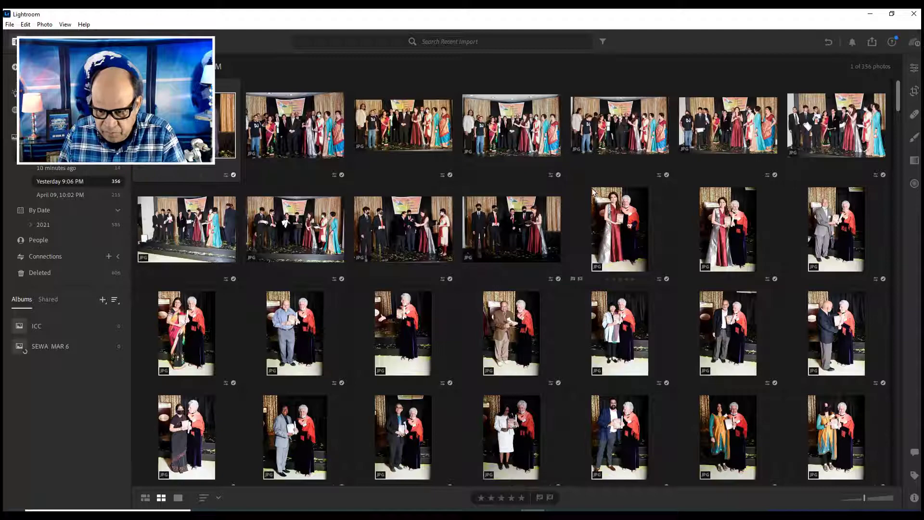
Scroll to the podium speaker photo, view it full size, then return to the grid
scroll(595, 194, "down", 2)
scroll(594, 194, "down", 6)
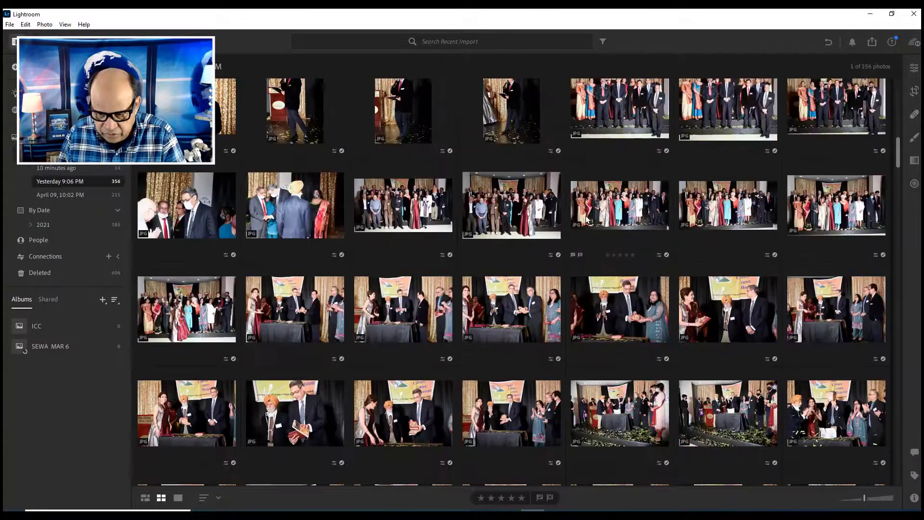
scroll(585, 217, "down", 2)
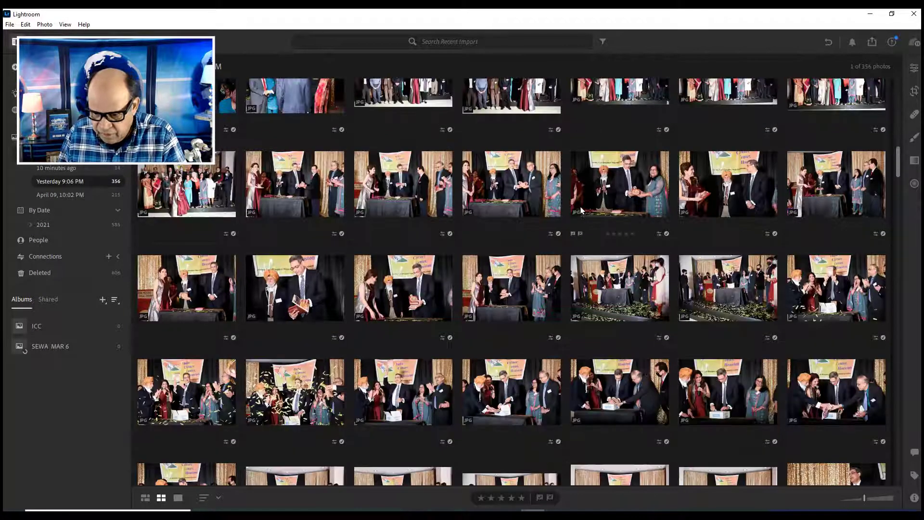
scroll(581, 210, "down", 4)
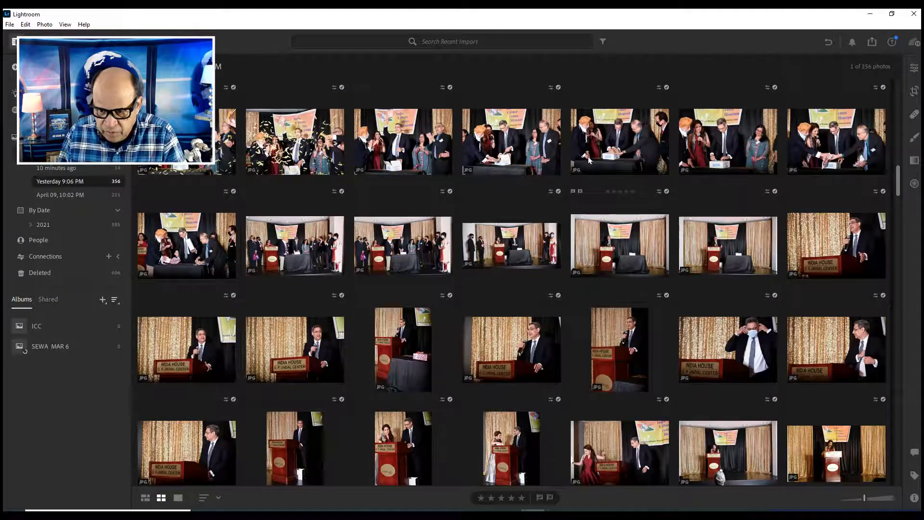
scroll(591, 159, "down", 6)
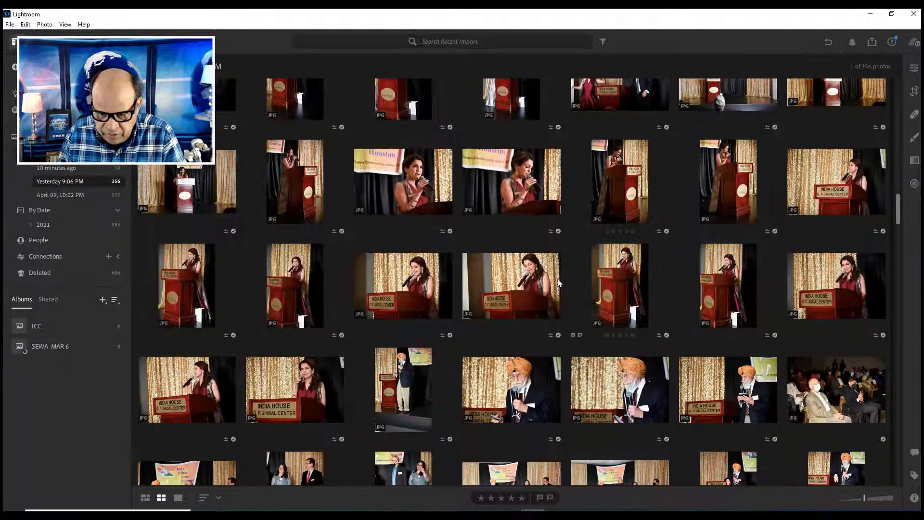
left_click(539, 289)
double_click(541, 289)
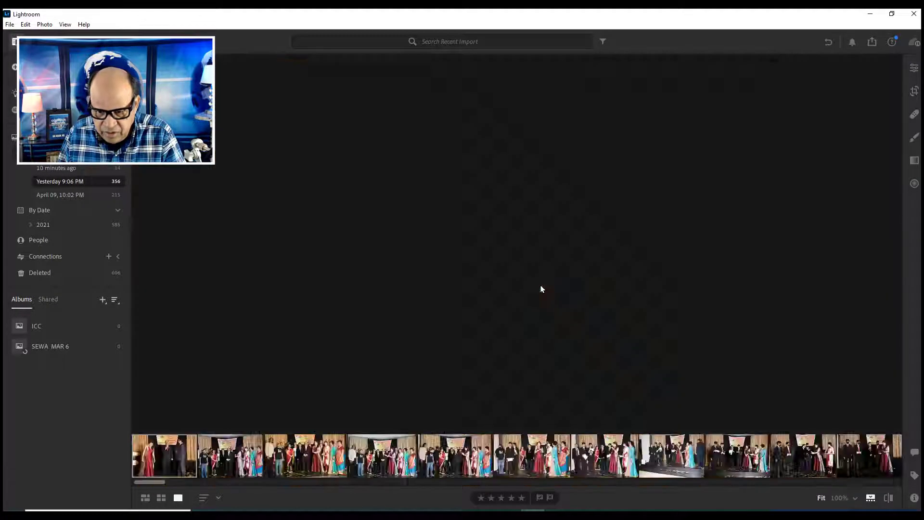
left_click(161, 497)
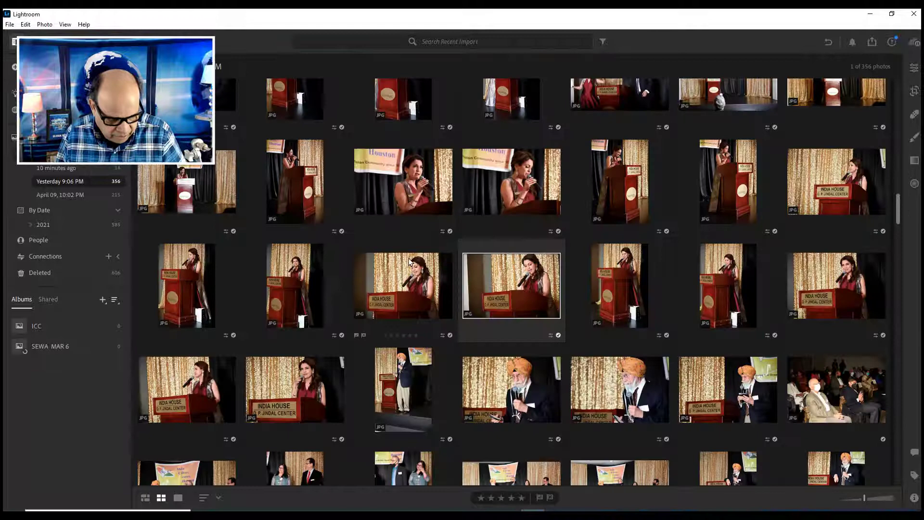
Select every one of the 356 import photos with Ctrl+A
key("ctrl+a")
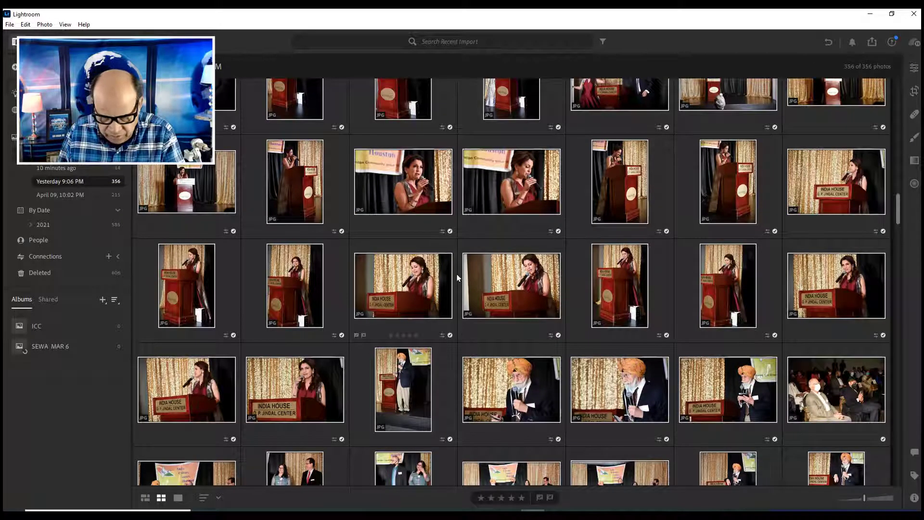